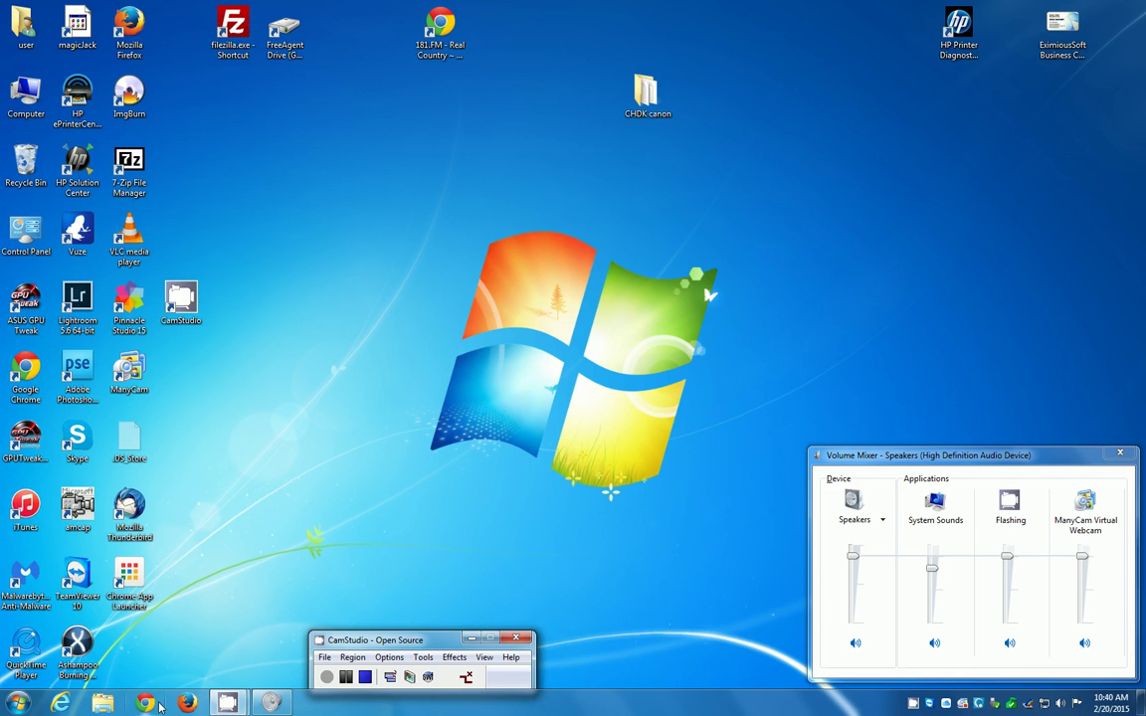
- Google 'magorgeeks malwarebytes' in Chrome and open the MajorGeeks Malwarebytes Anti-Malware download page
click(152, 706)
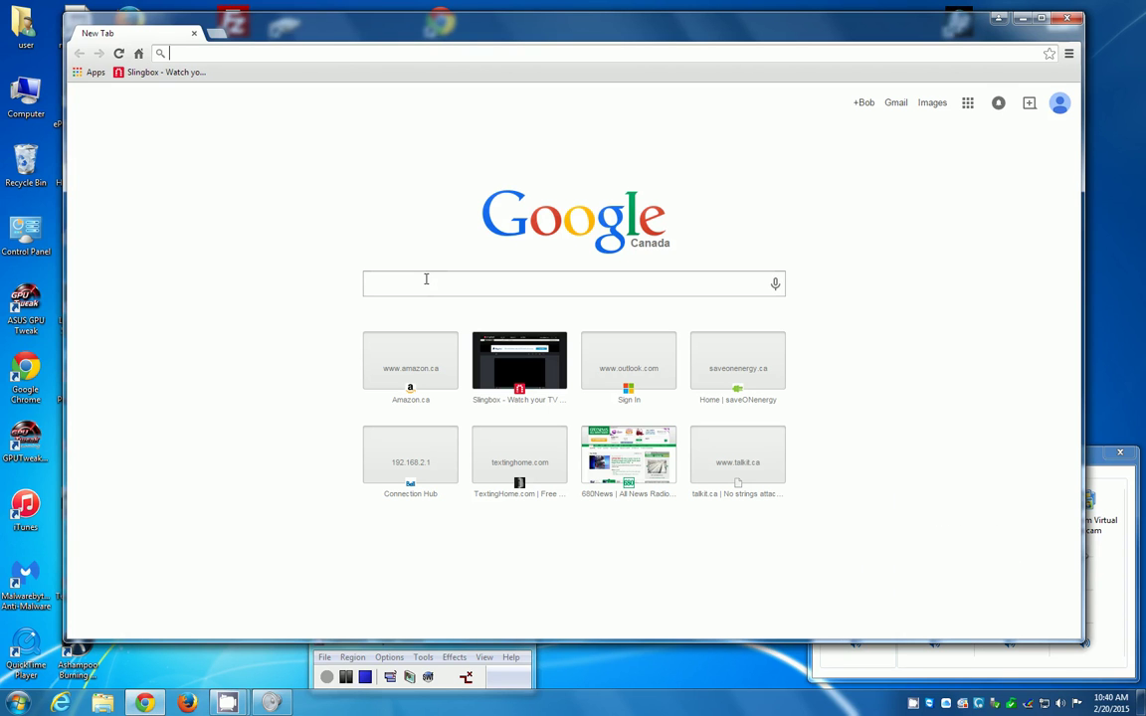
click(425, 281)
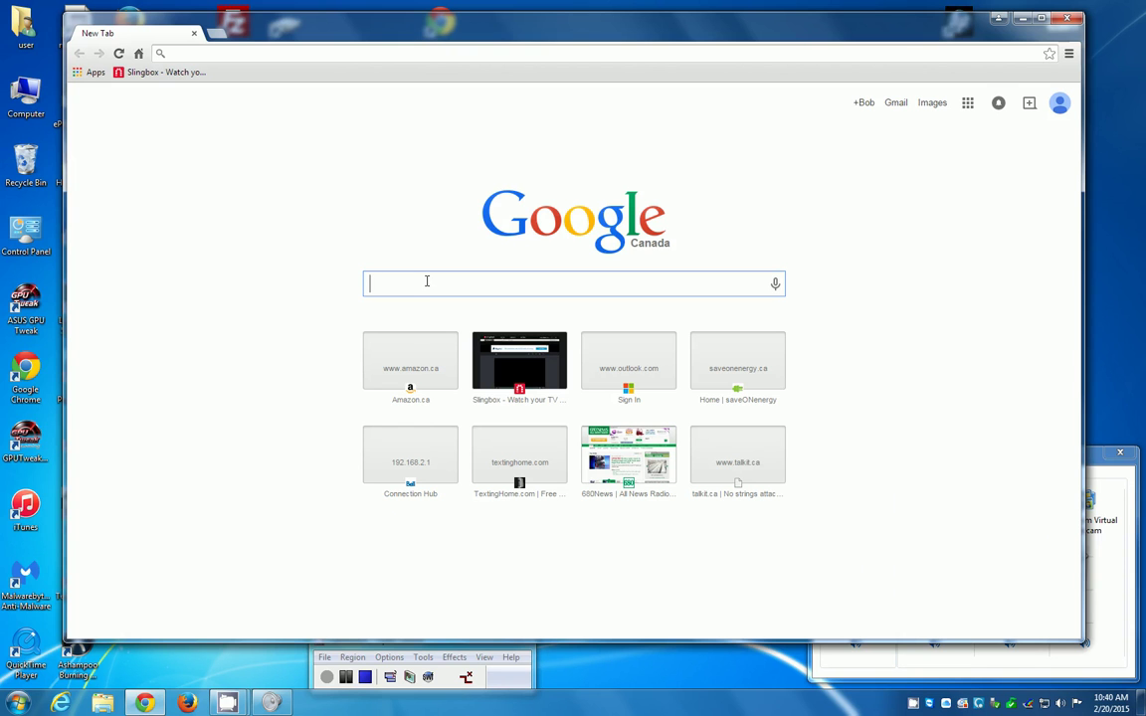
text(mag)
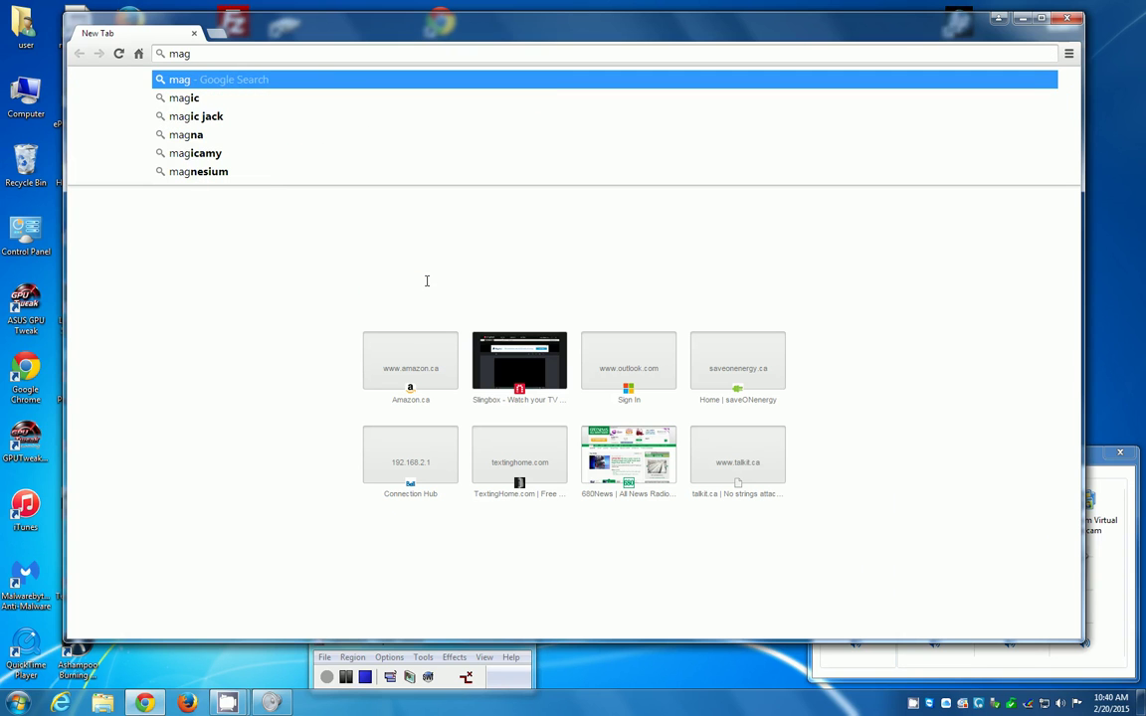
text(orgee)
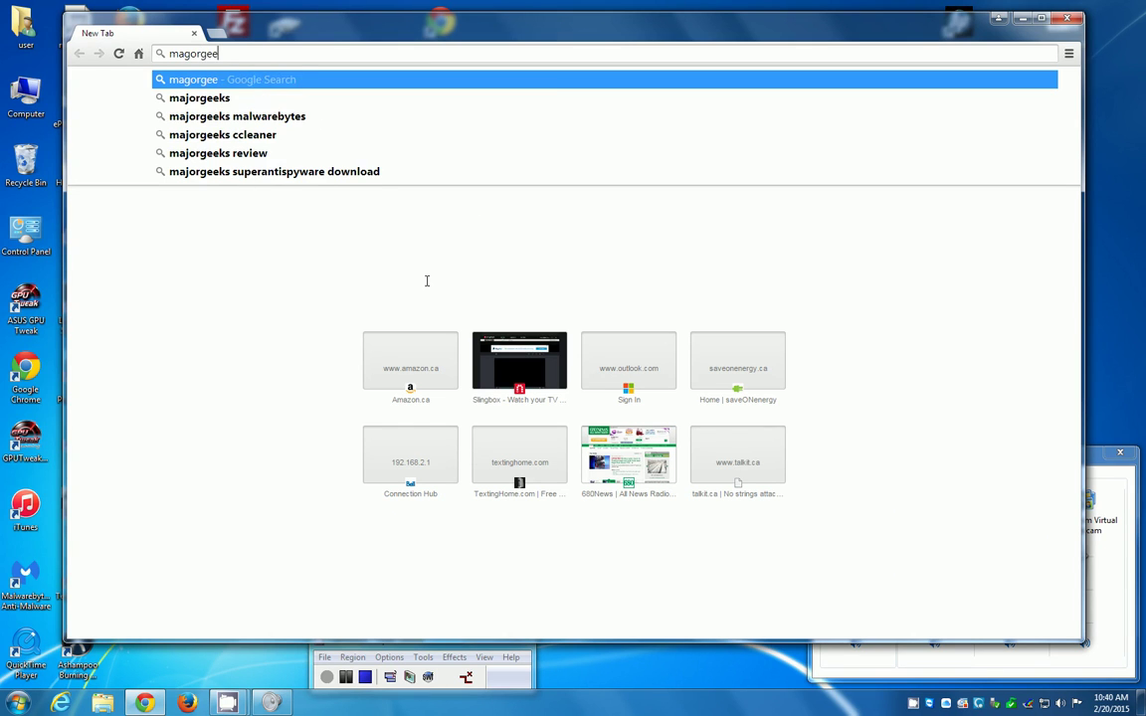
text(ks ma)
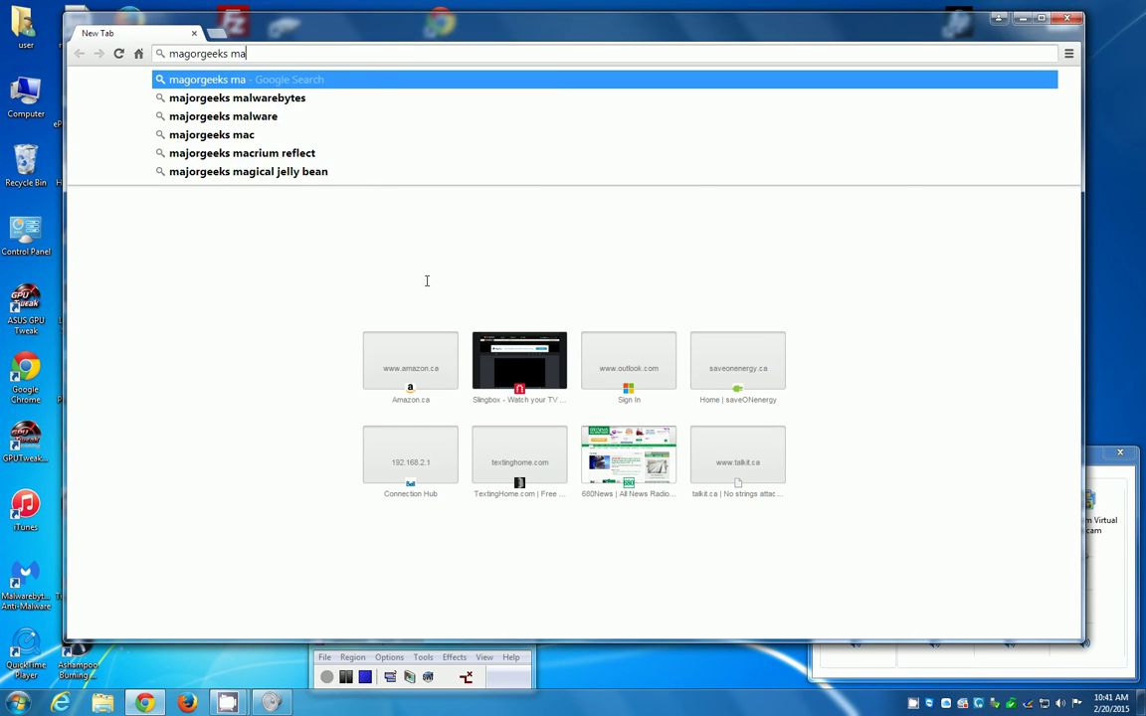
text(lware)
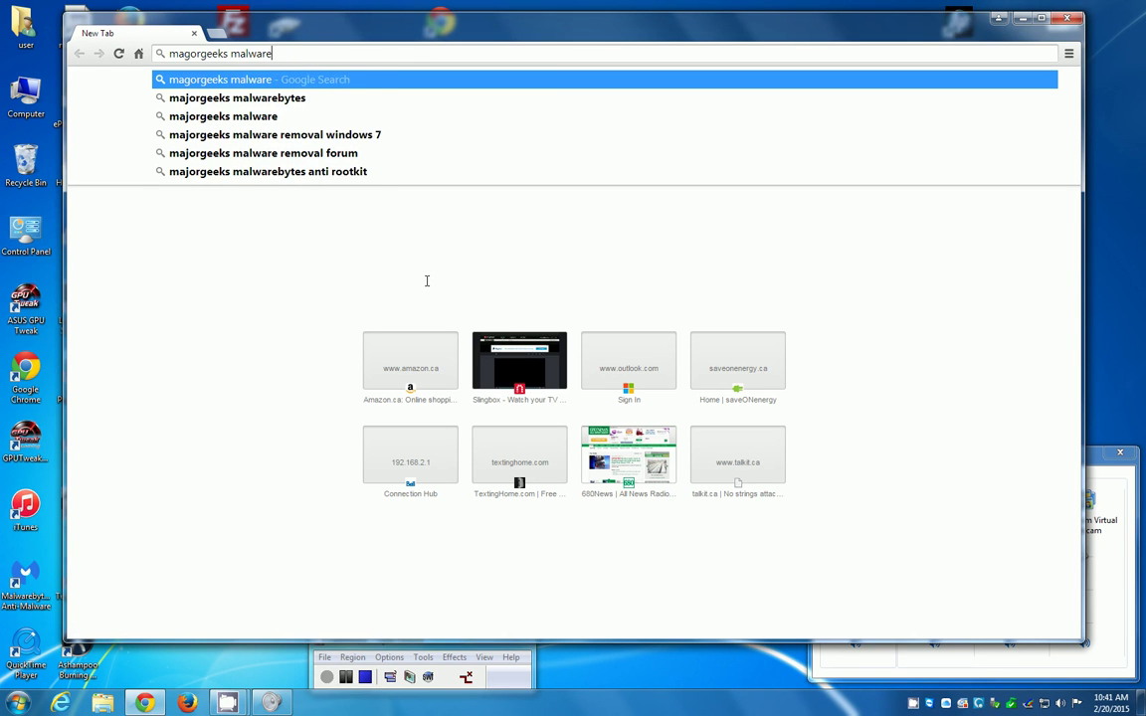
text(byte)
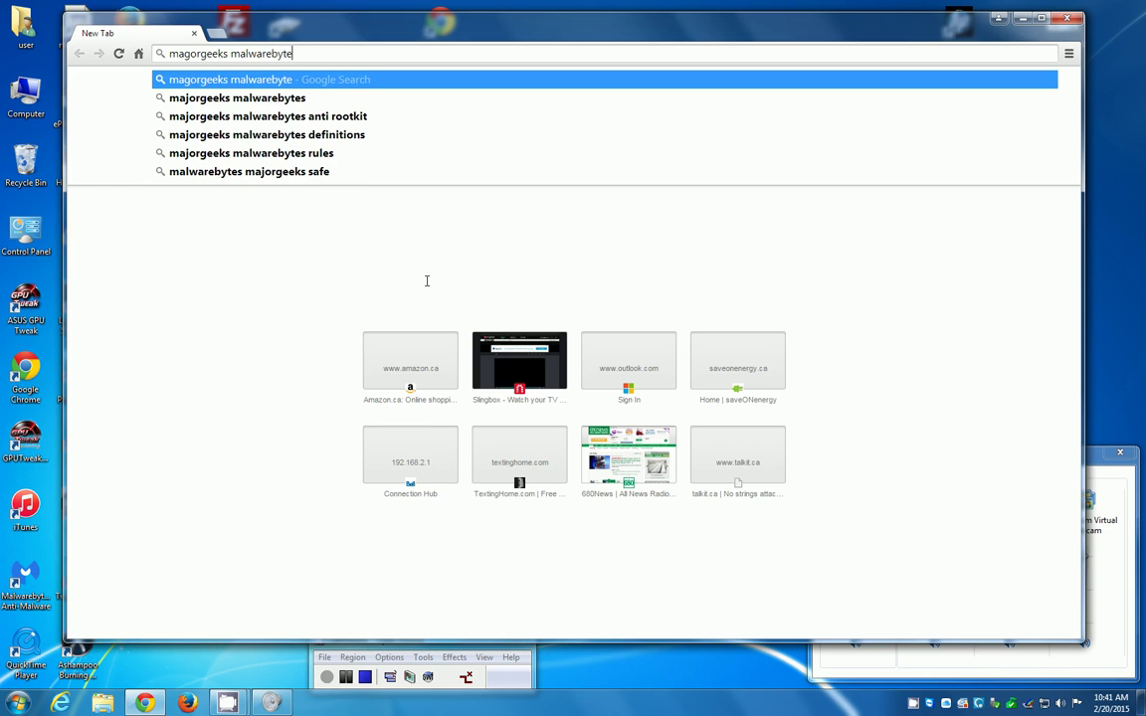
text(s)
key(Return)
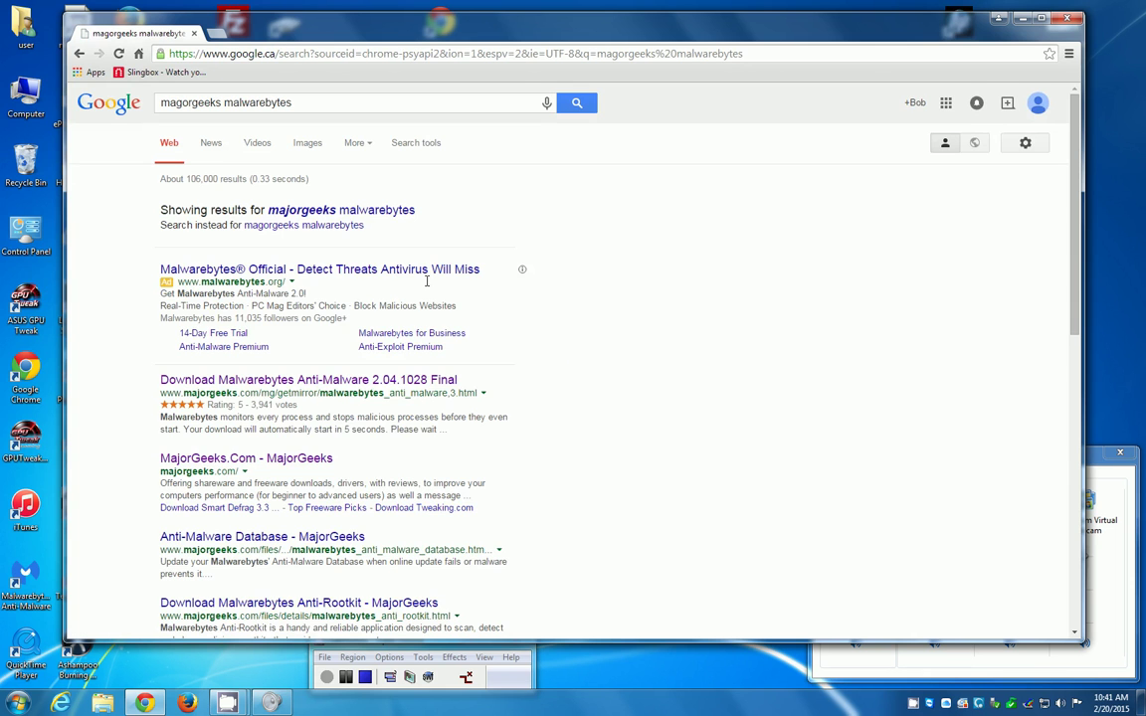
click(279, 382)
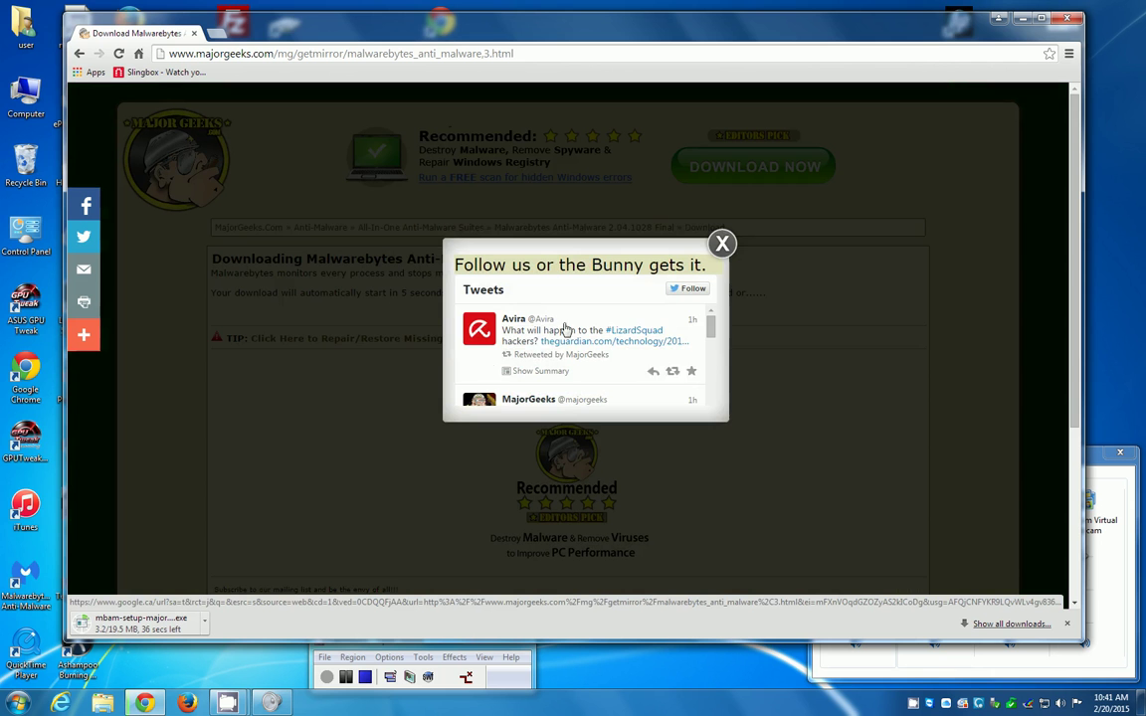
- Dismiss the MajorGeeks Twitter follow popup while the installer finishes downloading
click(723, 243)
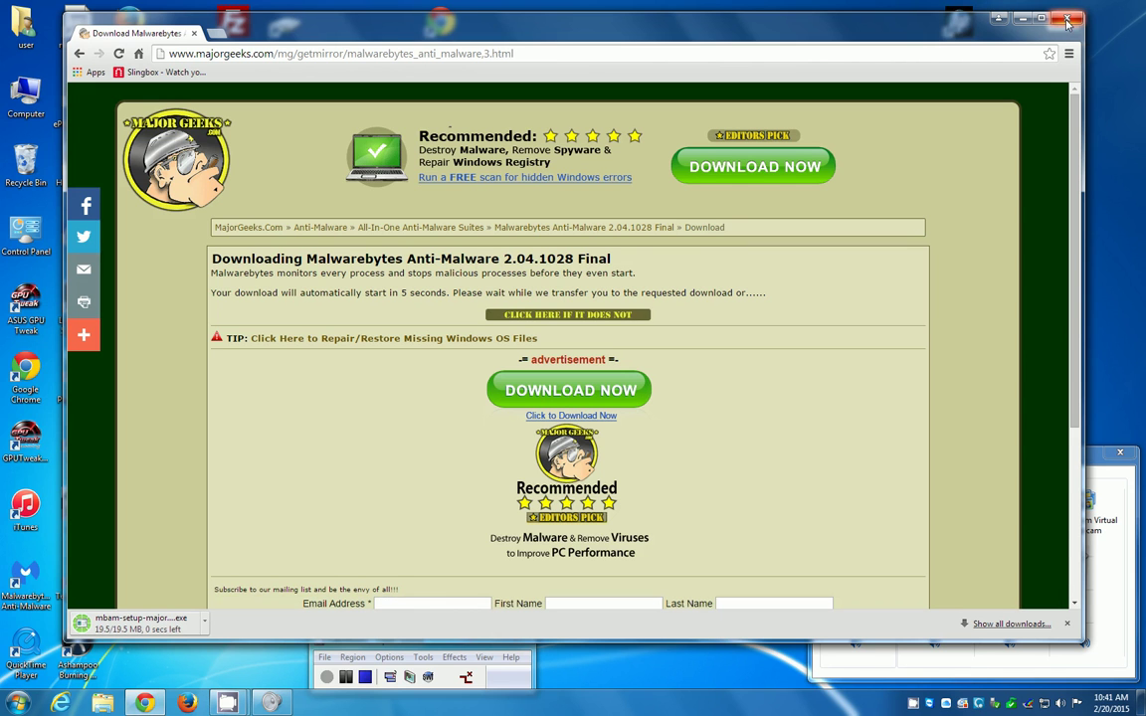
- Close Chrome and open Downloads, bringing up the mbam-setup file's context menu
click(1068, 20)
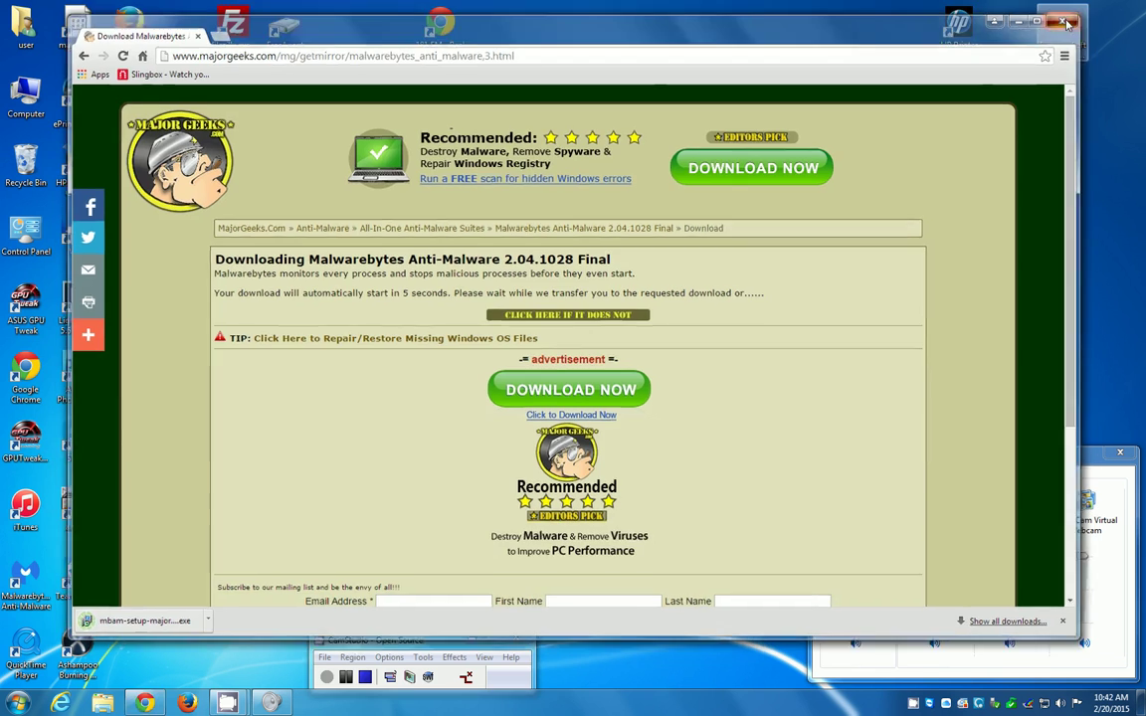
double_click(24, 30)
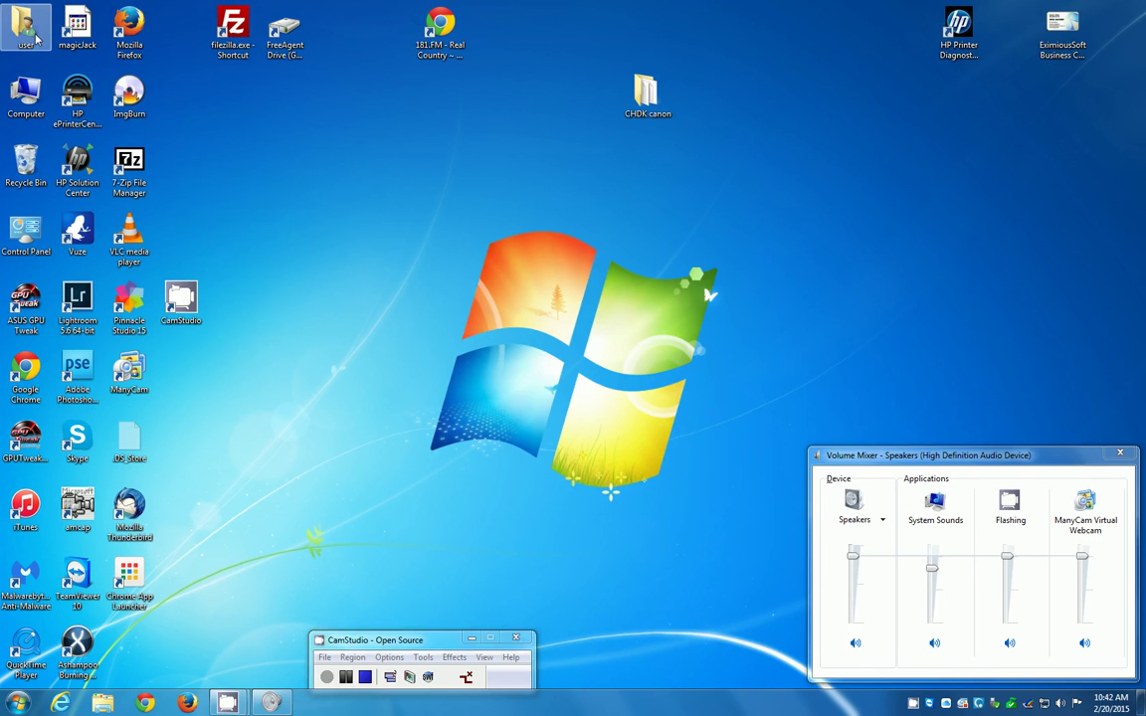
double_click(577, 343)
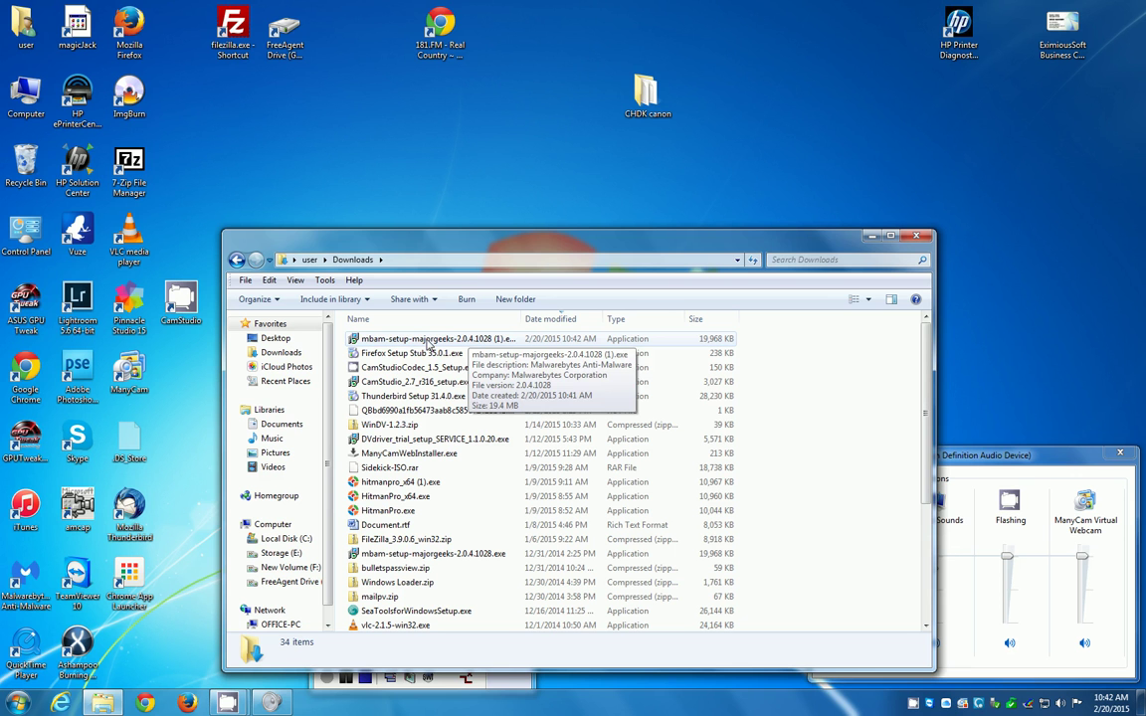
right_click(385, 340)
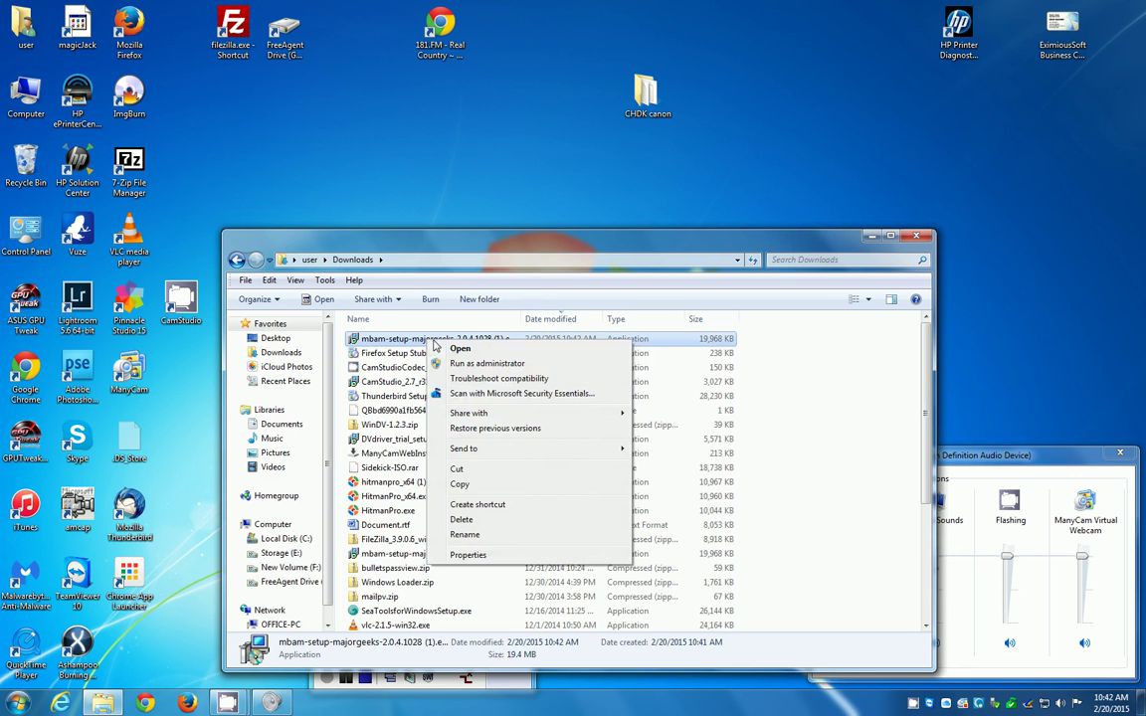
- Run the mbam-setup installer, allow it, and choose English as the setup language
click(459, 351)
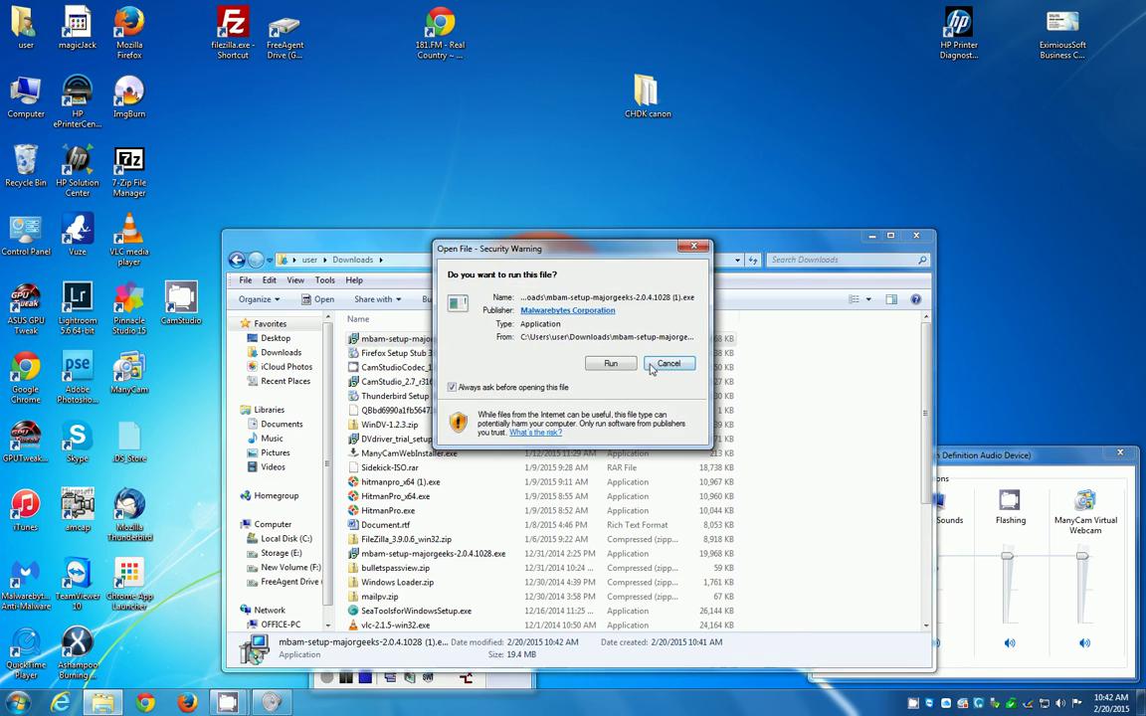
click(611, 365)
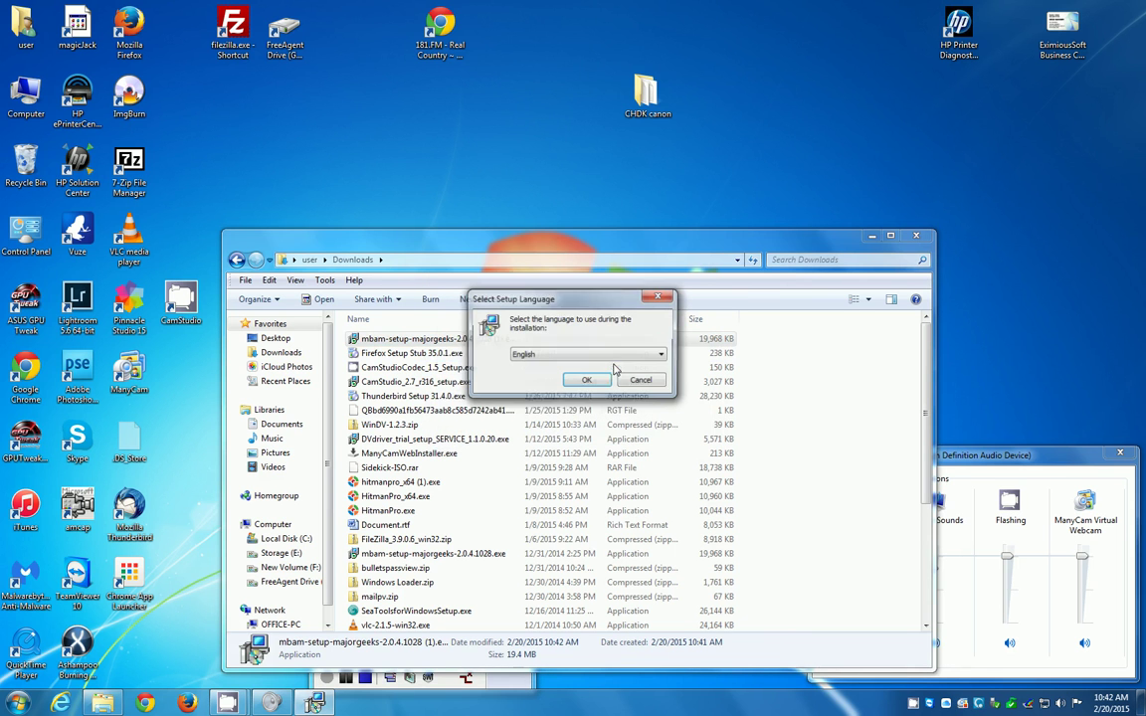
click(587, 383)
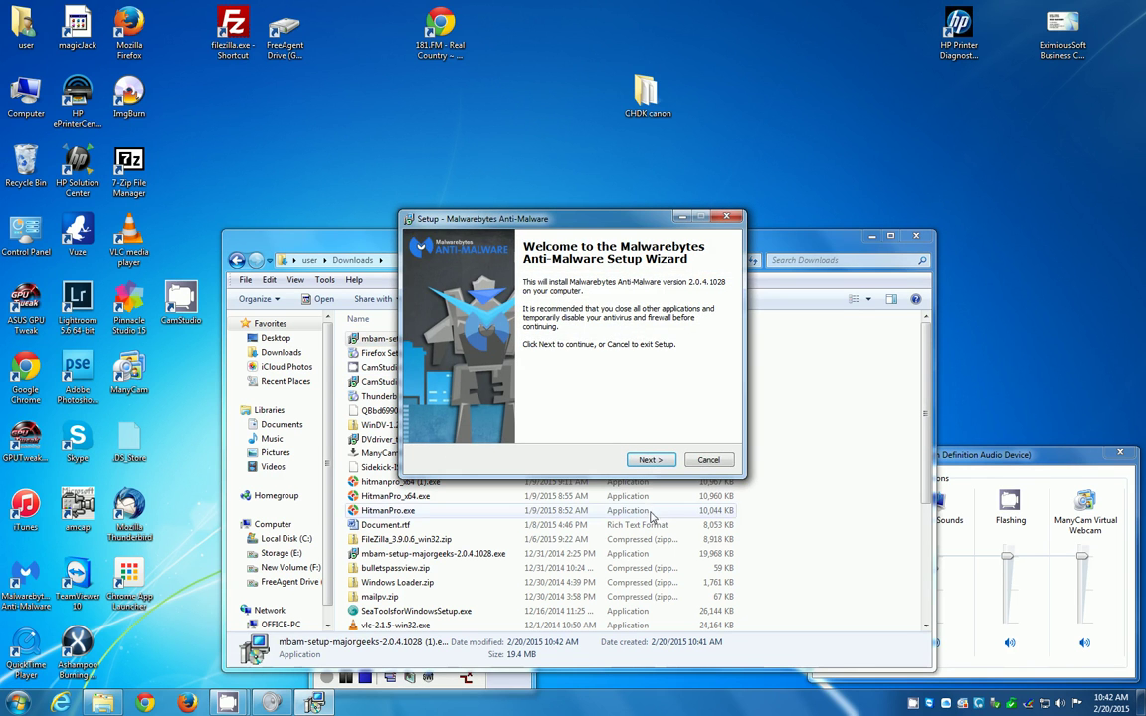
click(652, 462)
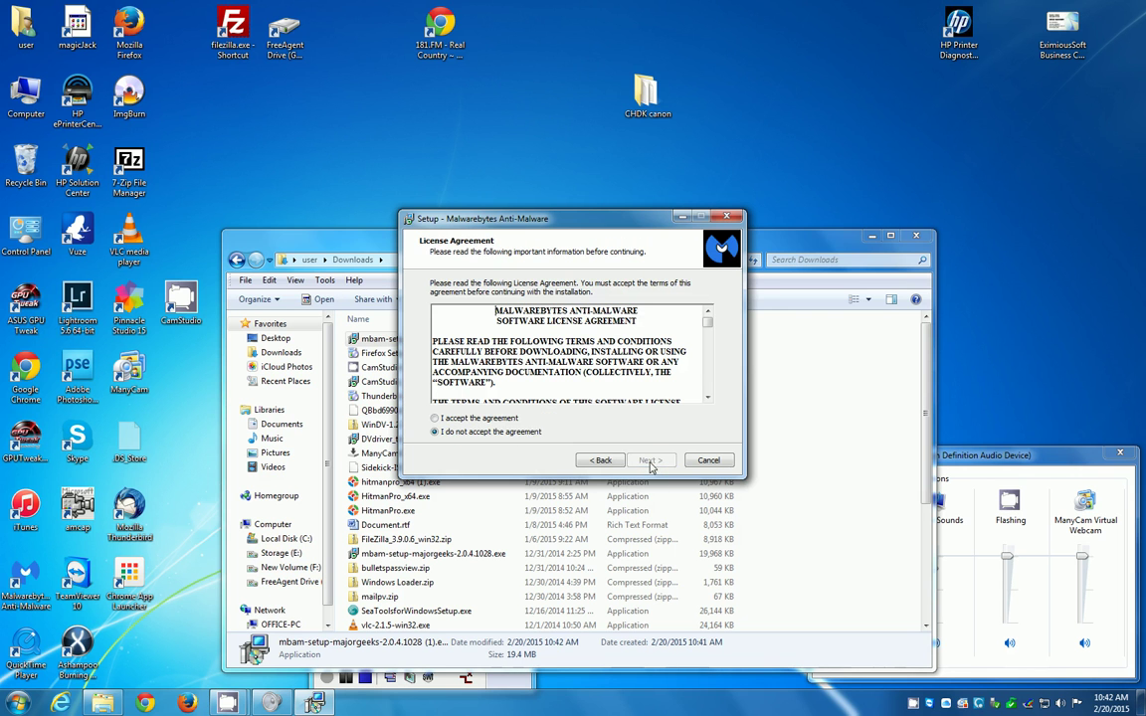
- Accept the license and install with default folder, Start Menu folder and desktop icon
click(495, 419)
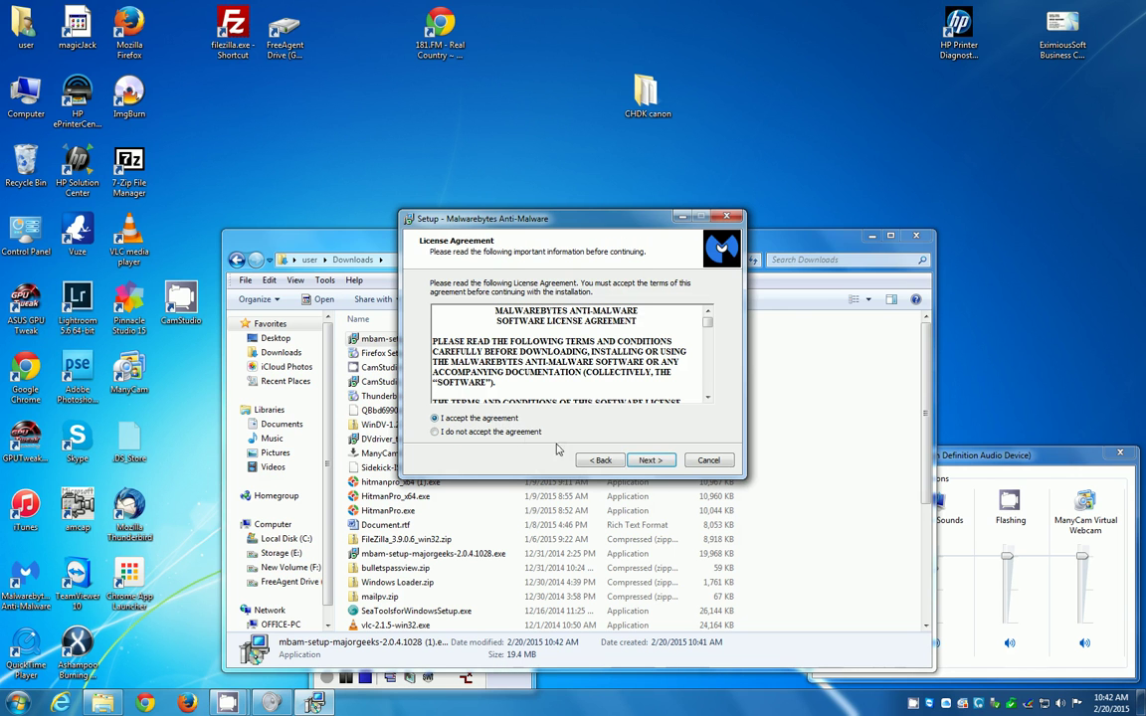
click(651, 462)
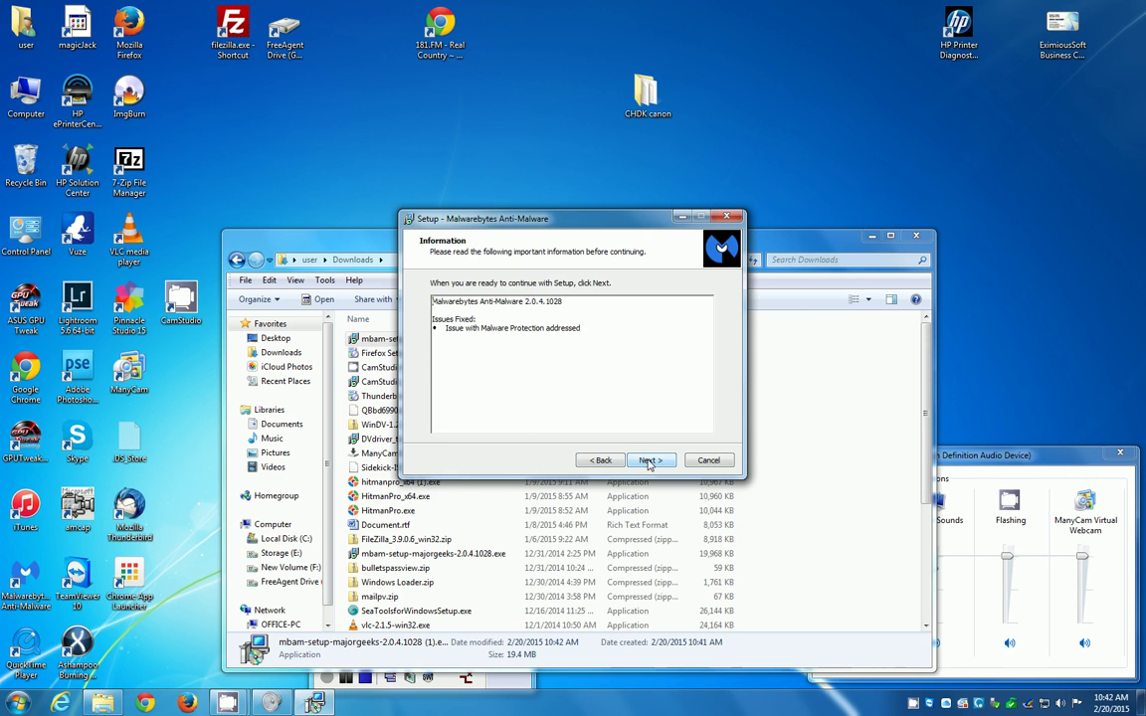
click(649, 463)
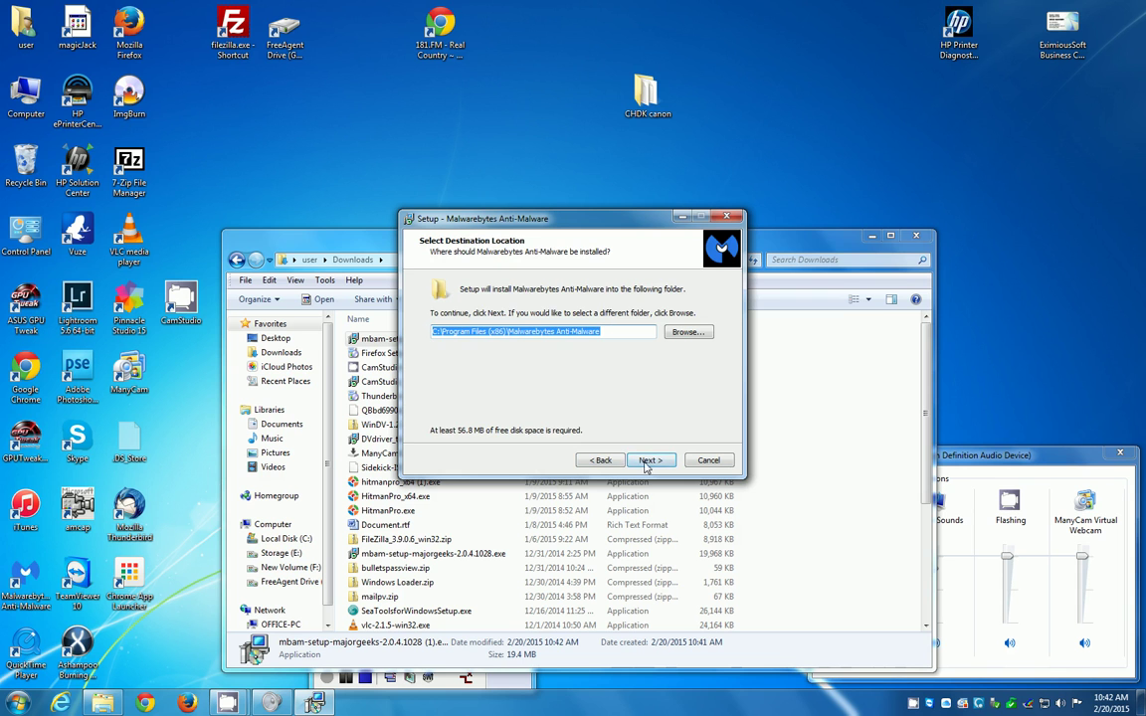
click(648, 463)
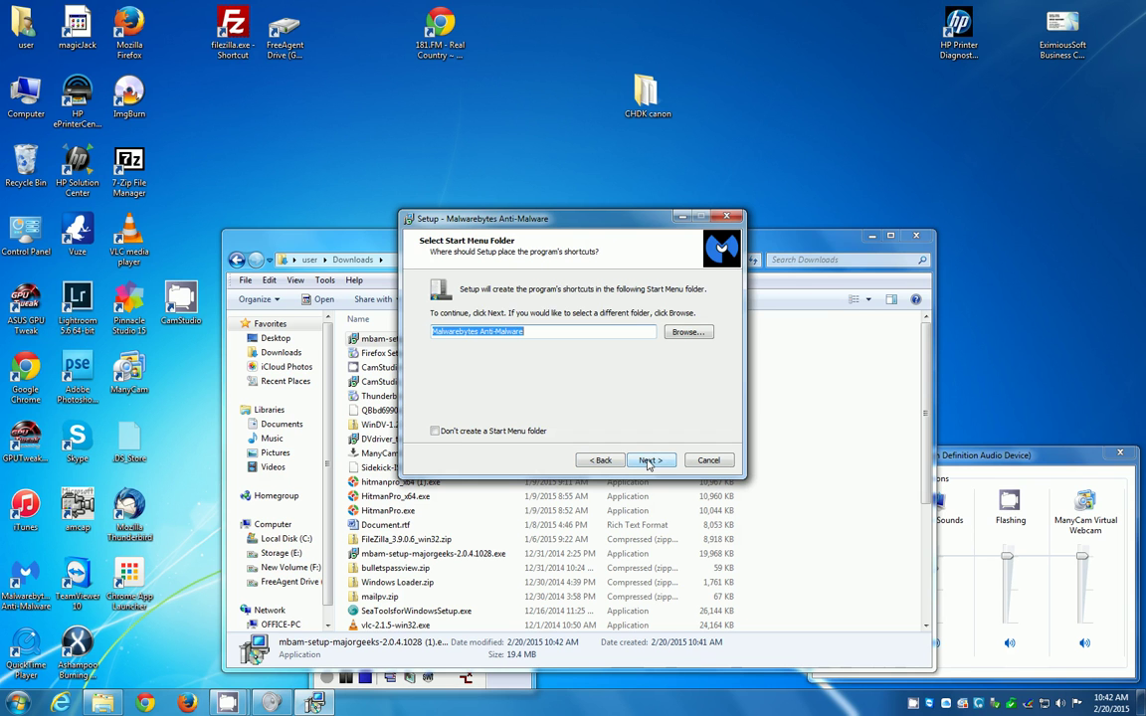
click(649, 463)
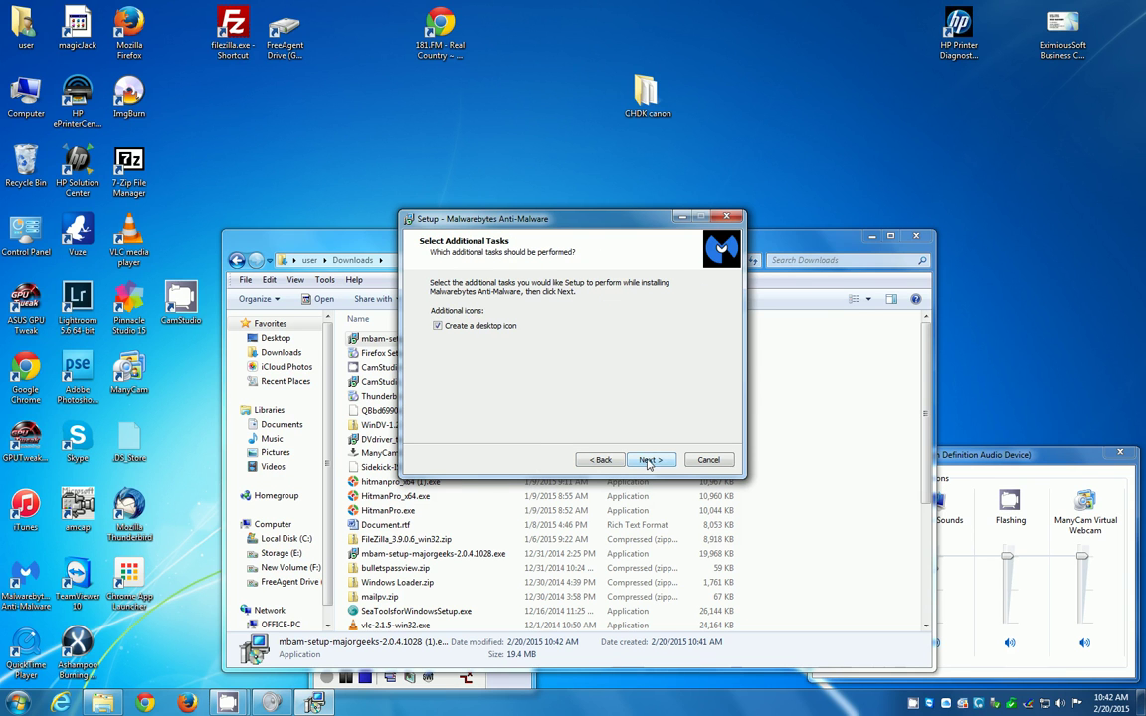
click(648, 463)
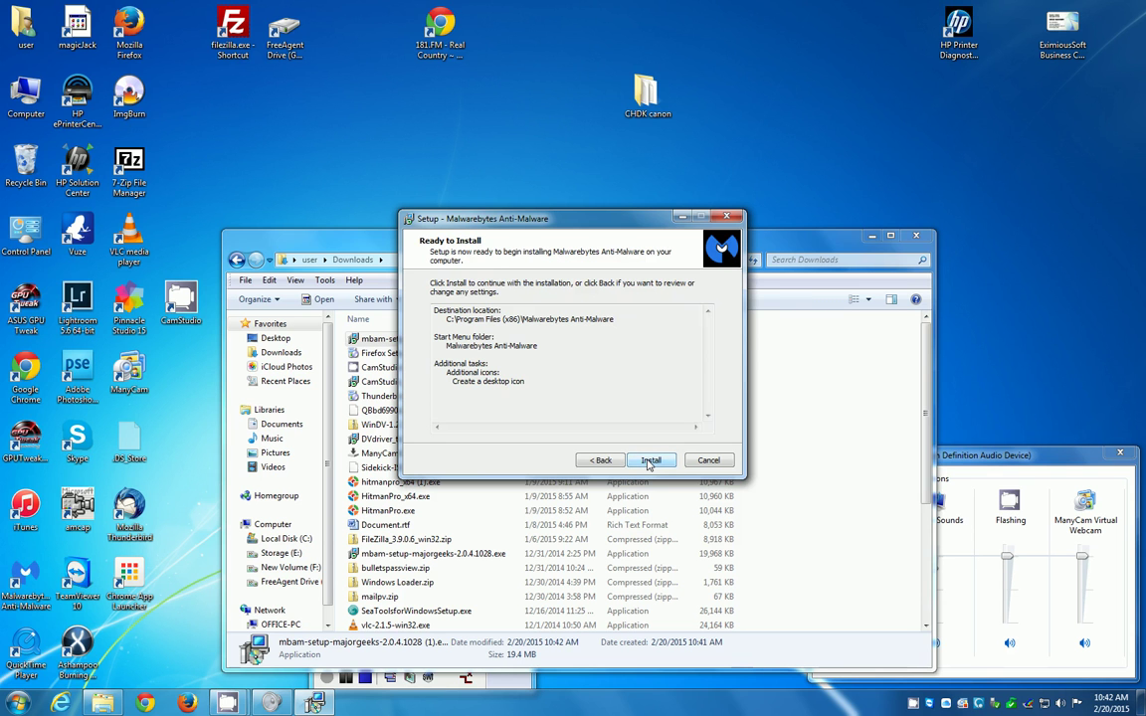
click(650, 462)
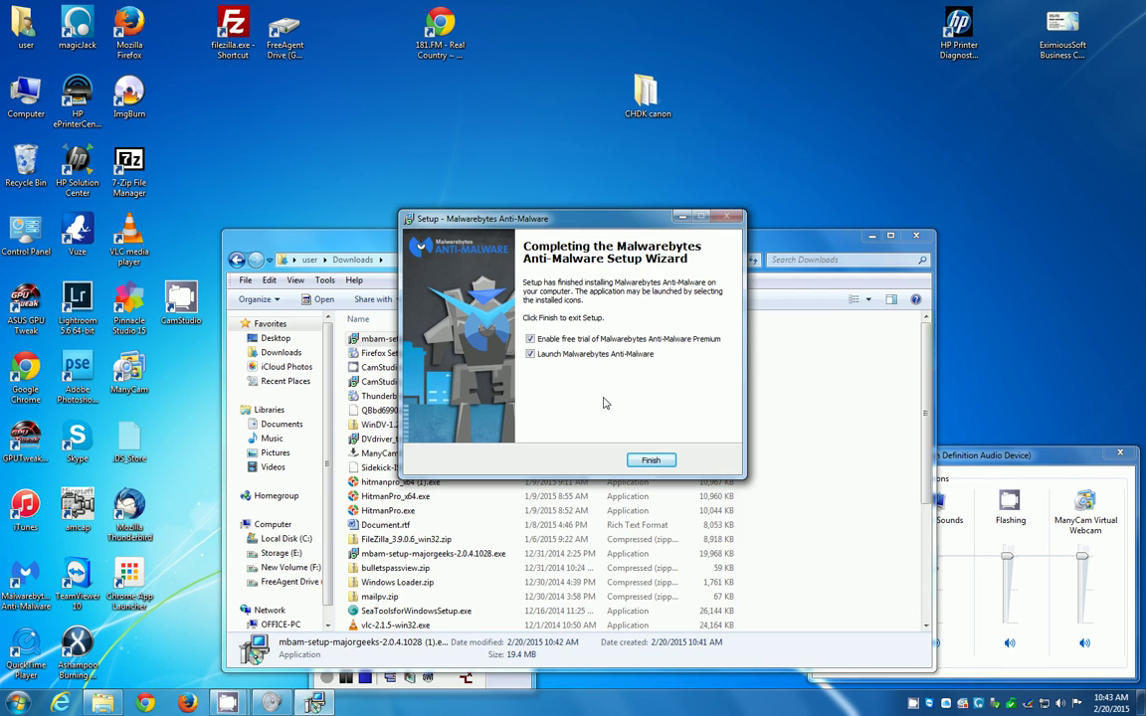
- Leave 'Launch Malwarebytes Anti-Malware' checked and finish setup to open the Dashboard
click(531, 354)
click(530, 354)
click(651, 461)
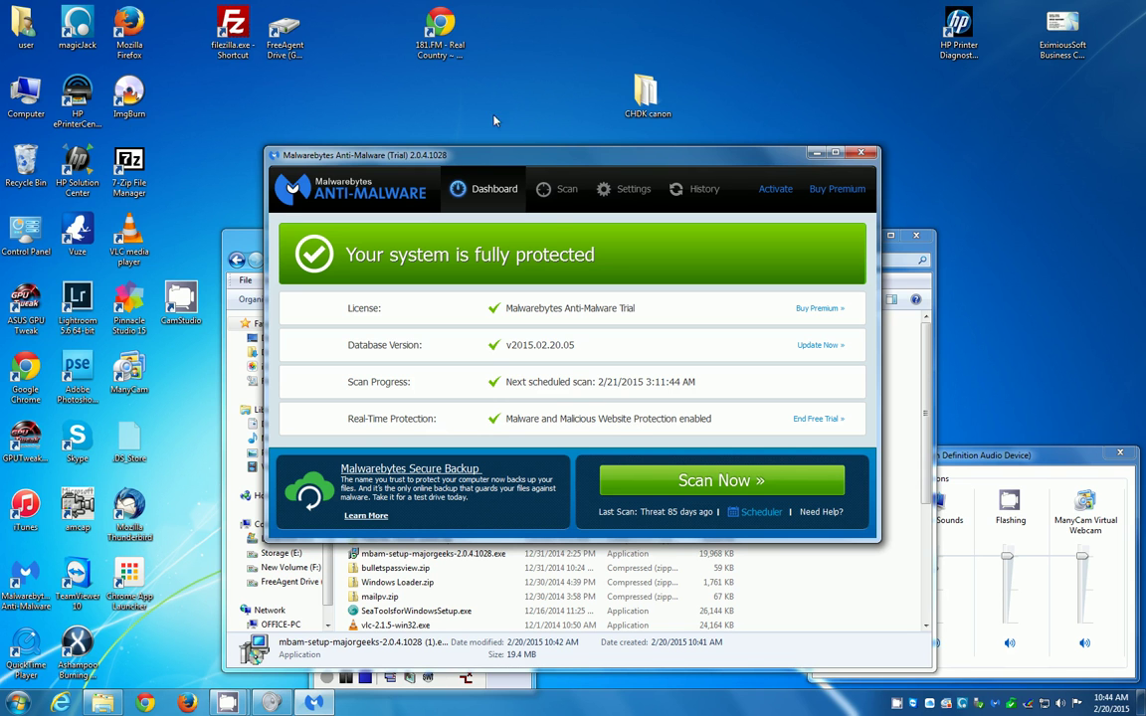
click(560, 194)
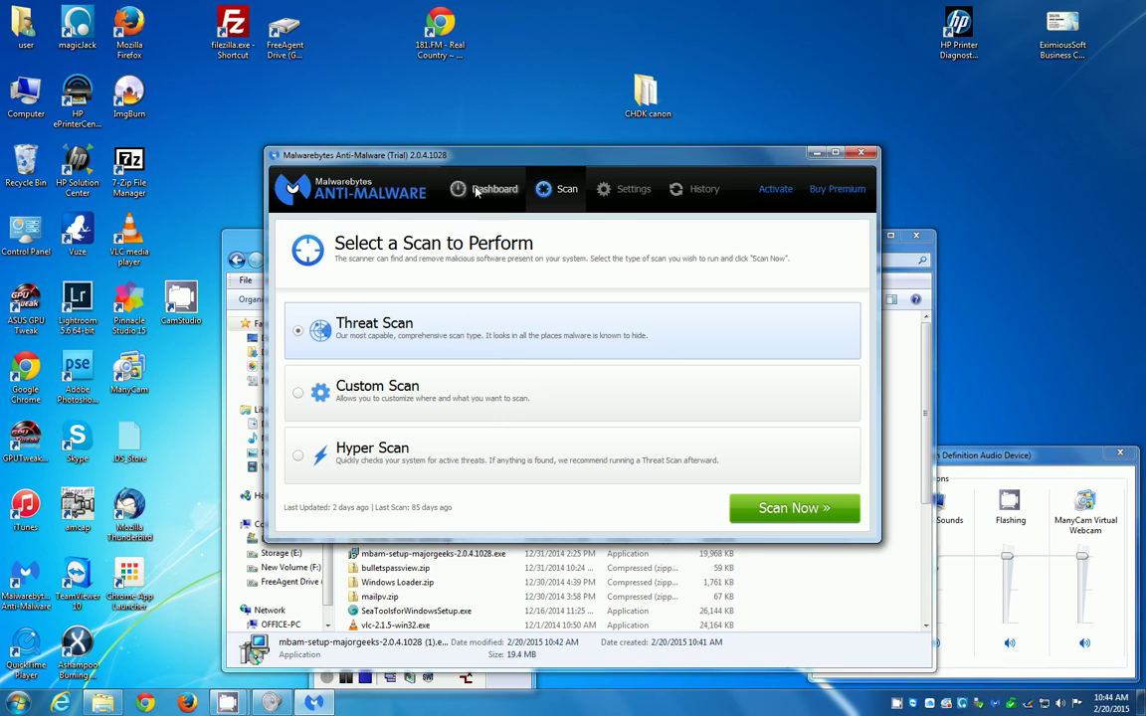
click(476, 193)
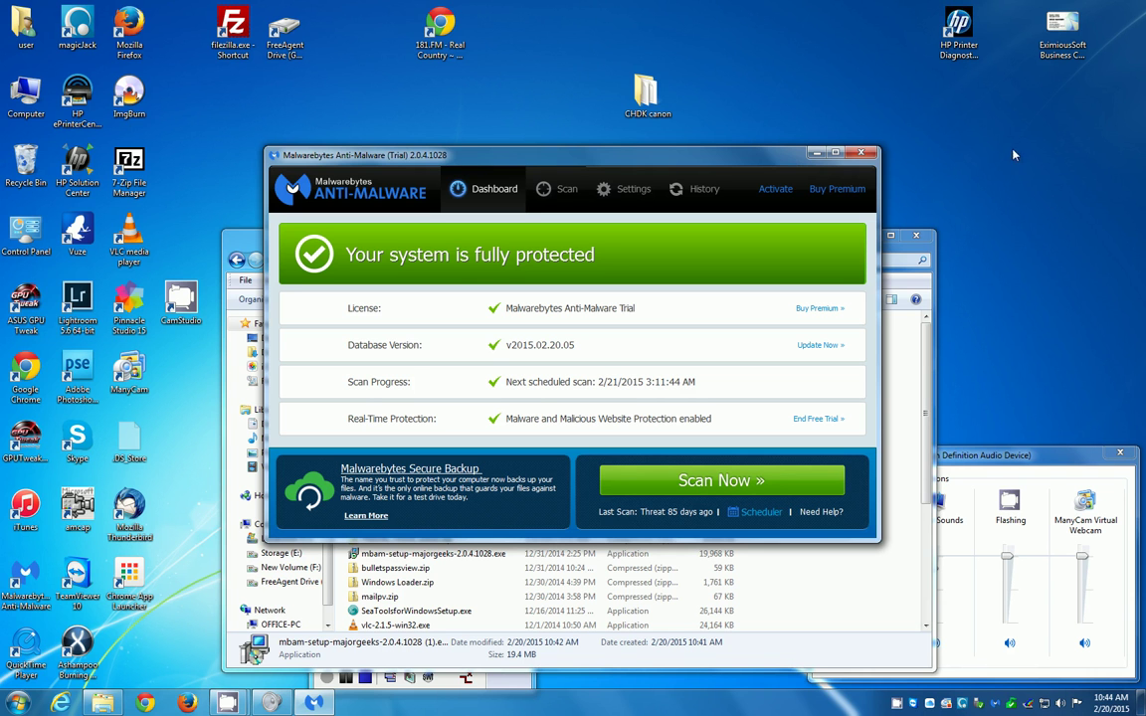
- View the Free versus Premium comparison, then open the $24.95 Premium purchase page
click(836, 195)
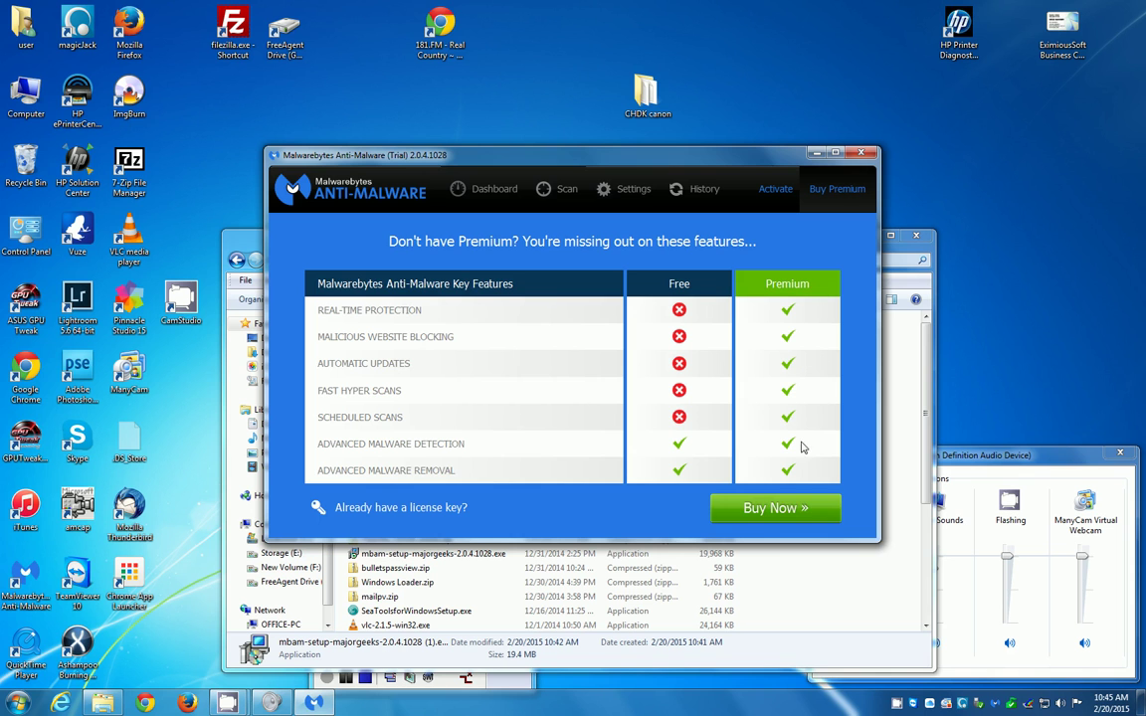
click(779, 508)
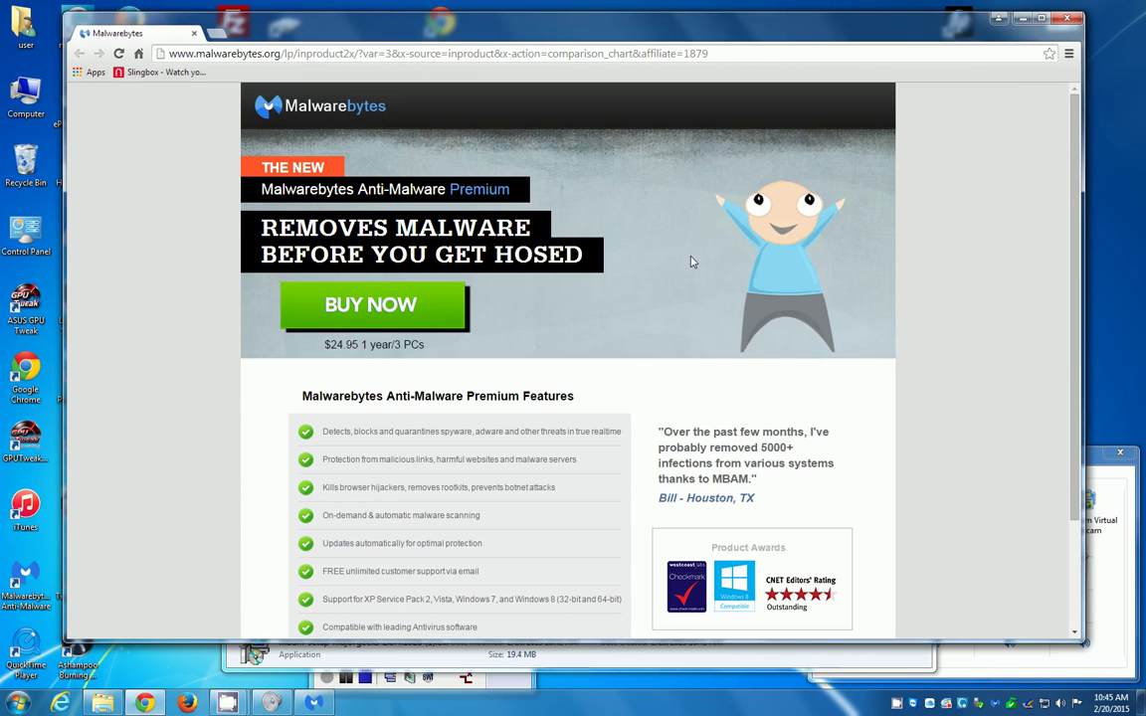
- Scroll down the Premium purchase page's feature list and back to the top
scroll(633, 261, down, 3)
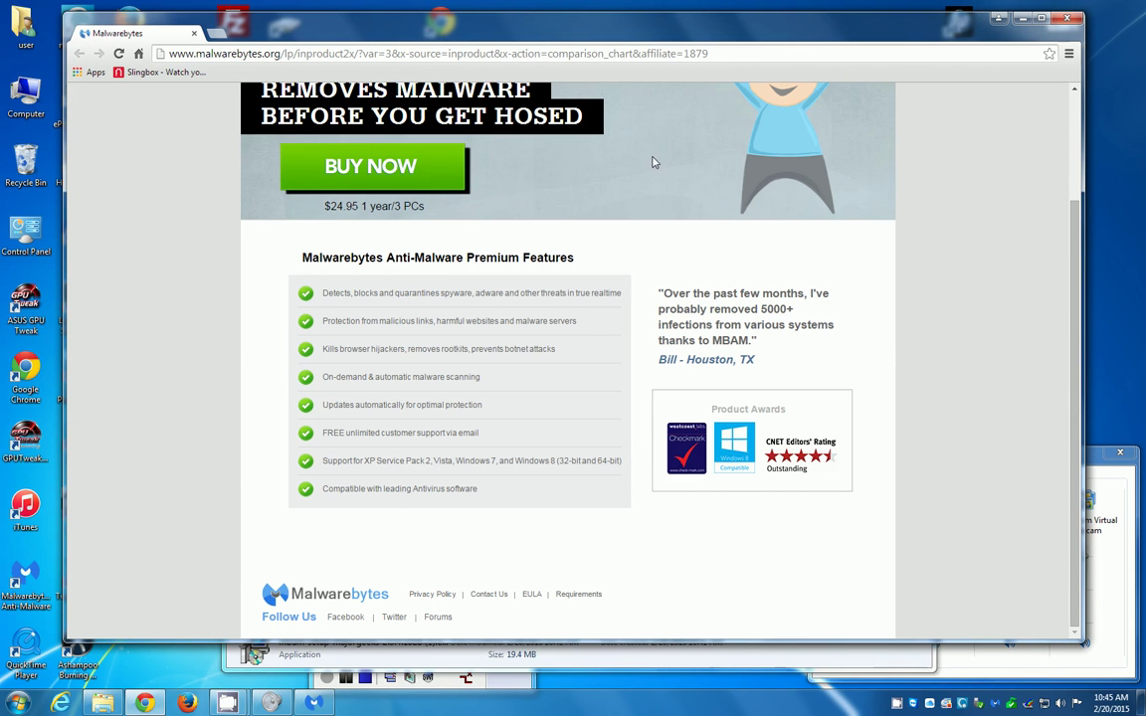
scroll(653, 162, up, 2)
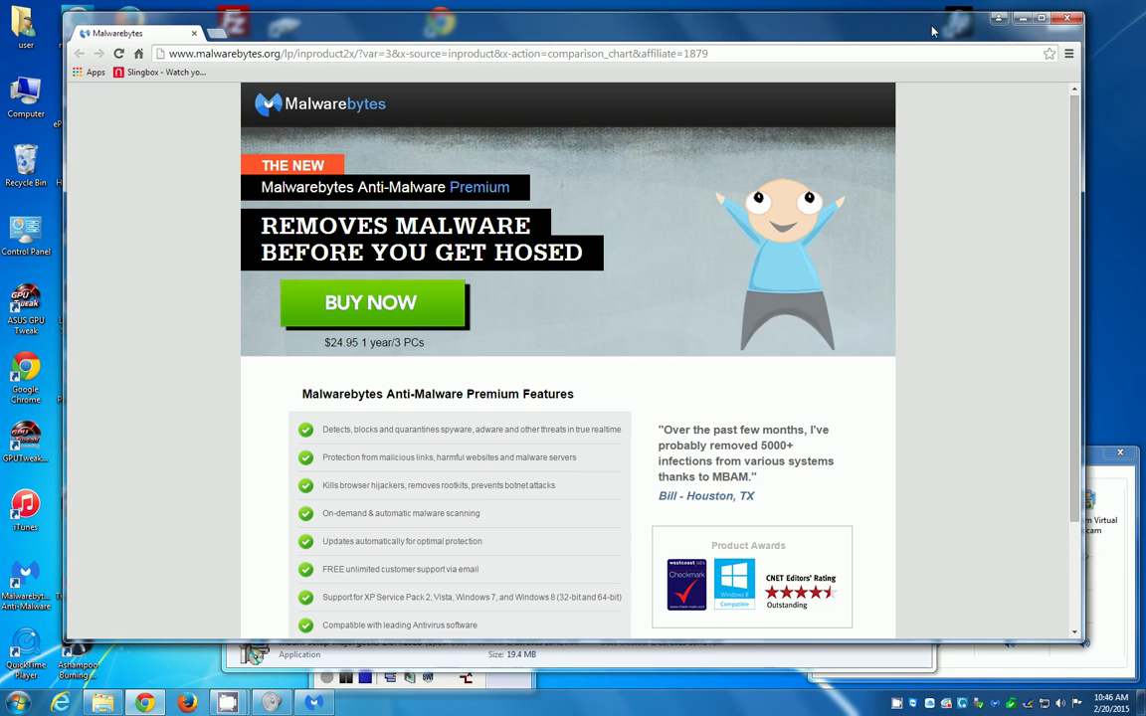
click(1069, 19)
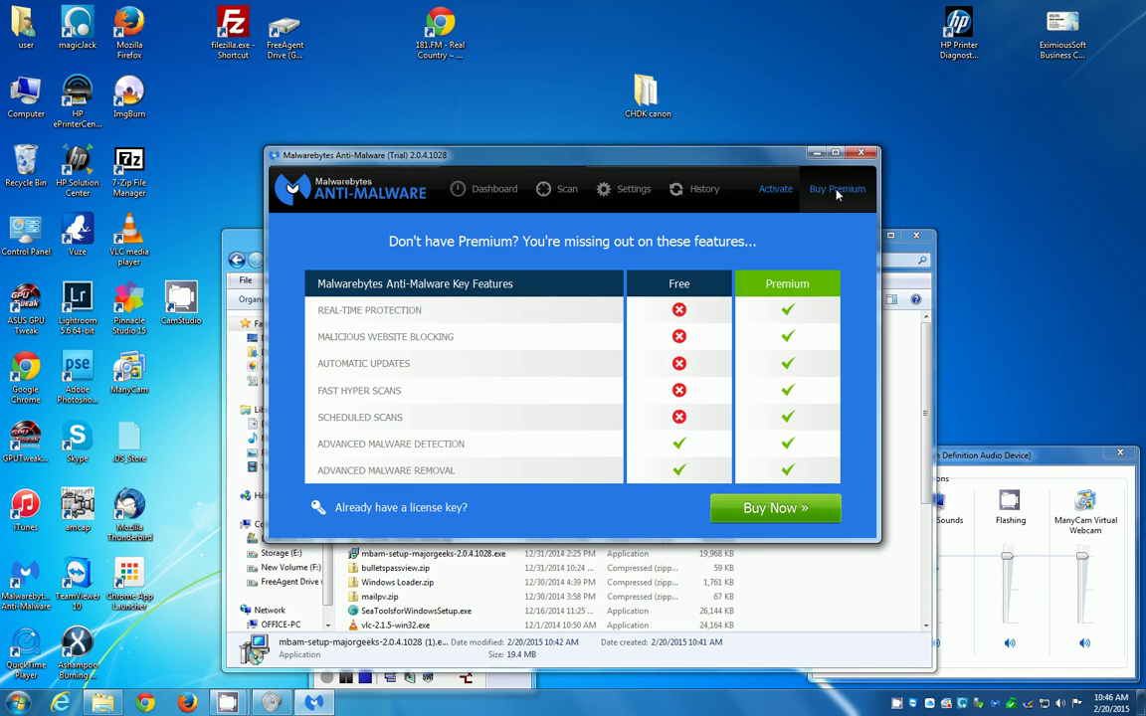
- View the Activate license form, then go back to the protection Dashboard
click(776, 191)
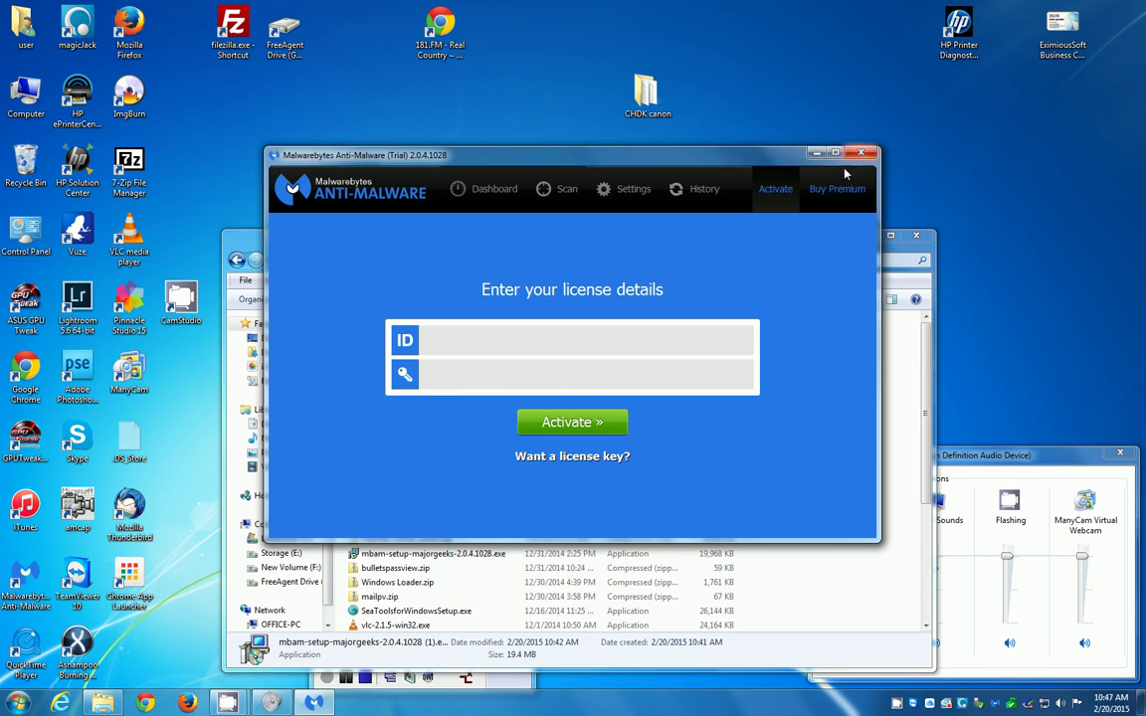
click(488, 193)
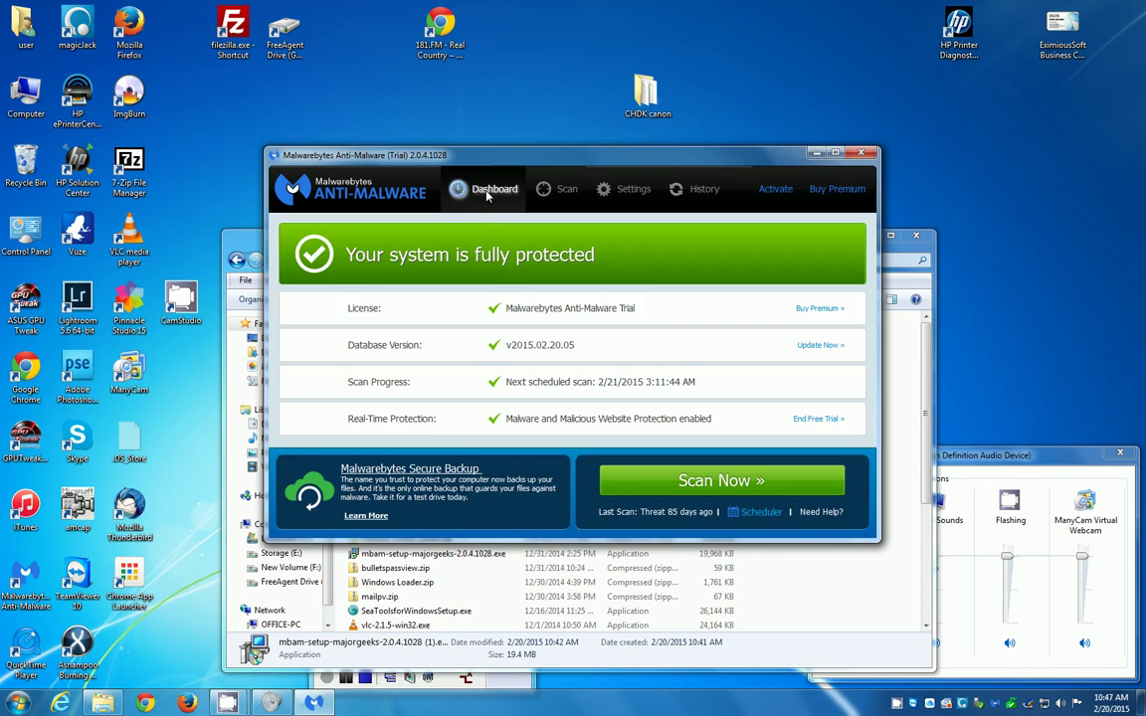